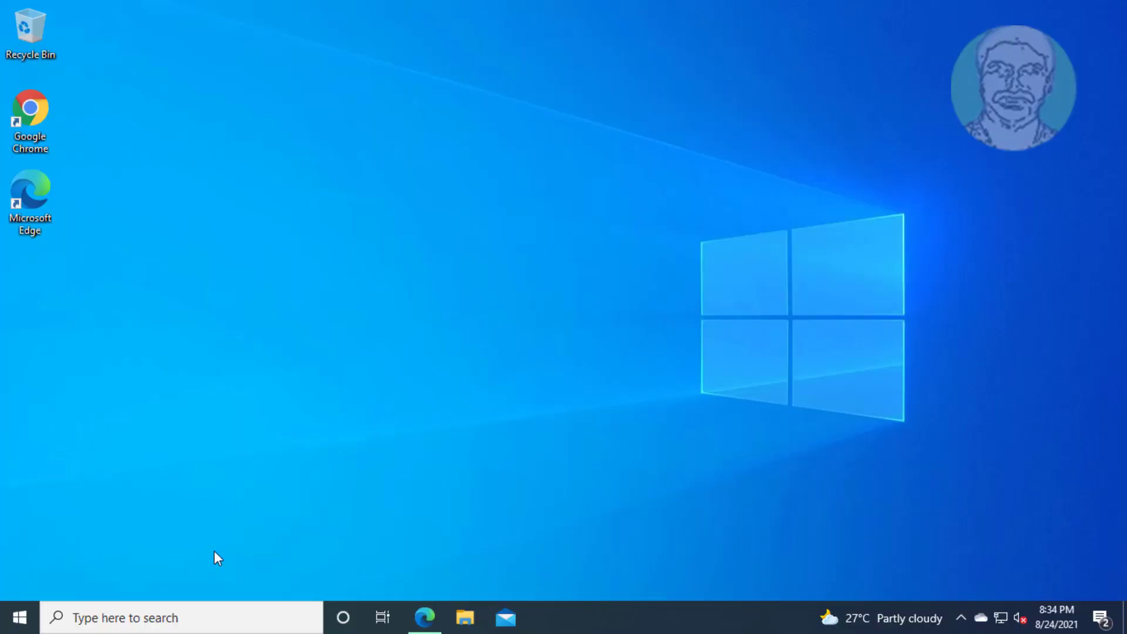
- Search for cmd and launch Command Prompt as administrator, approving the UAC prompt
click(122, 618)
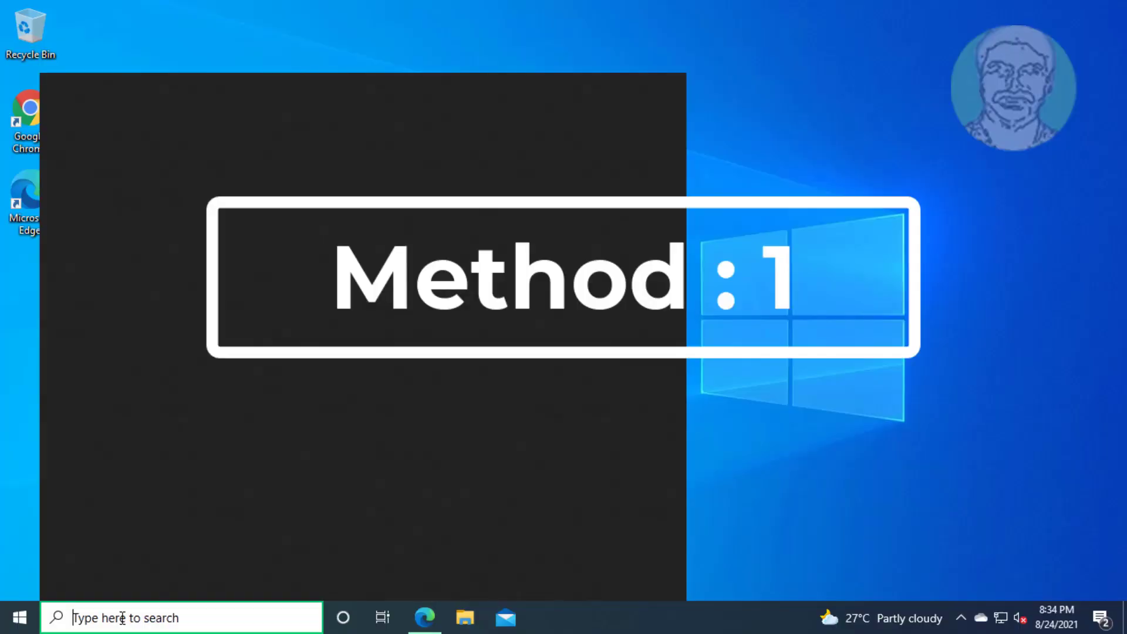
text(cmd)
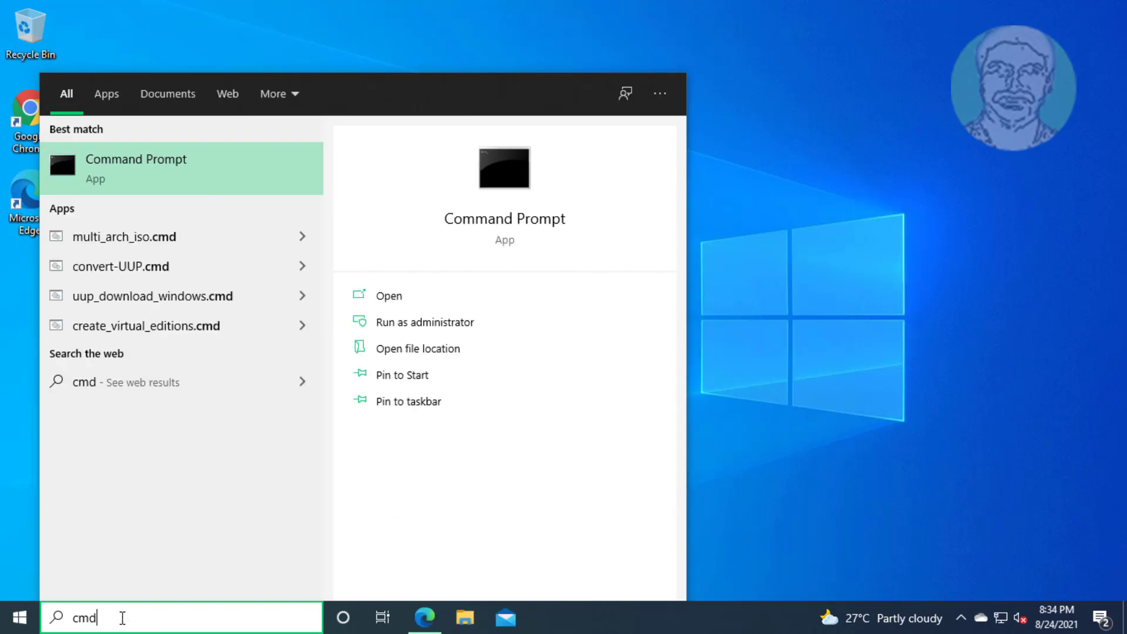
right_click(128, 157)
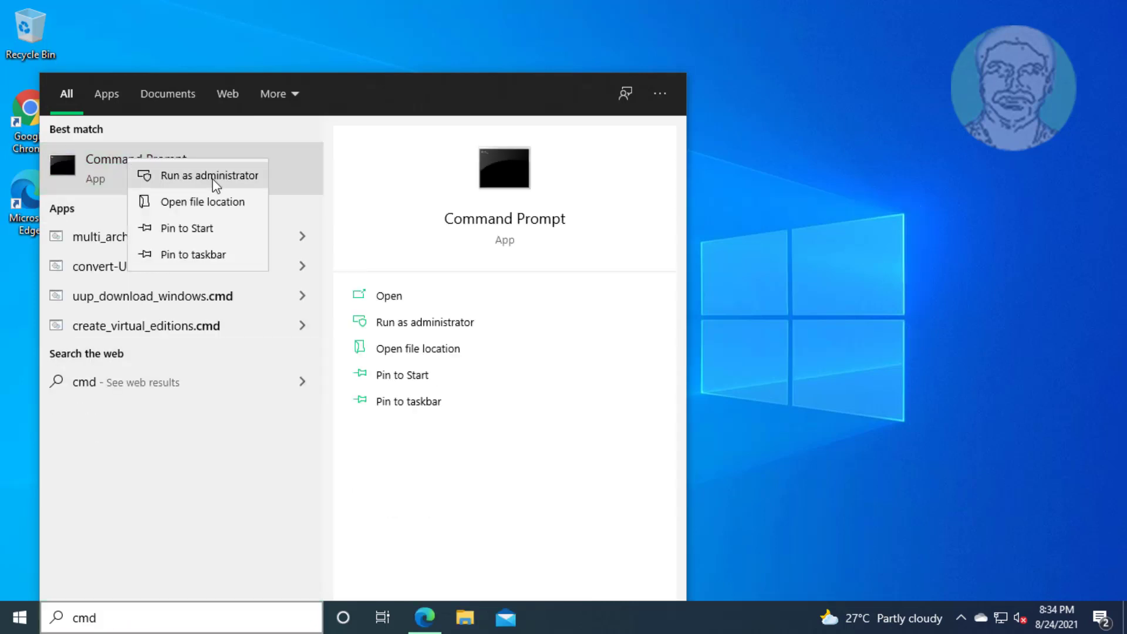
click(217, 177)
click(512, 417)
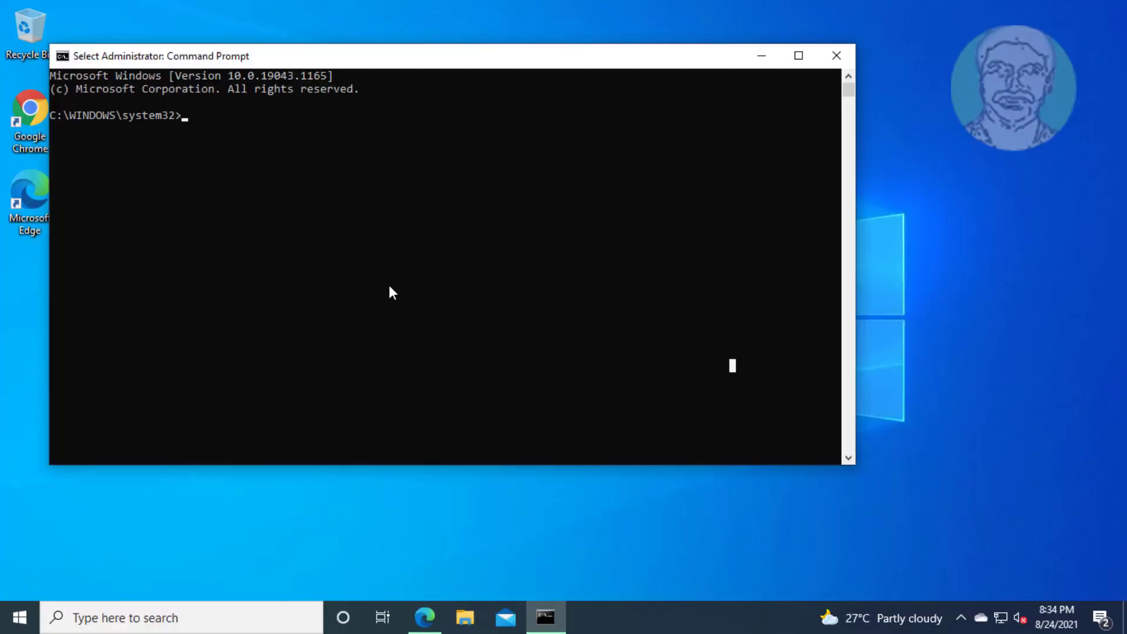
- Run sfc /scannow to check system files for integrity violations
text(sfc)
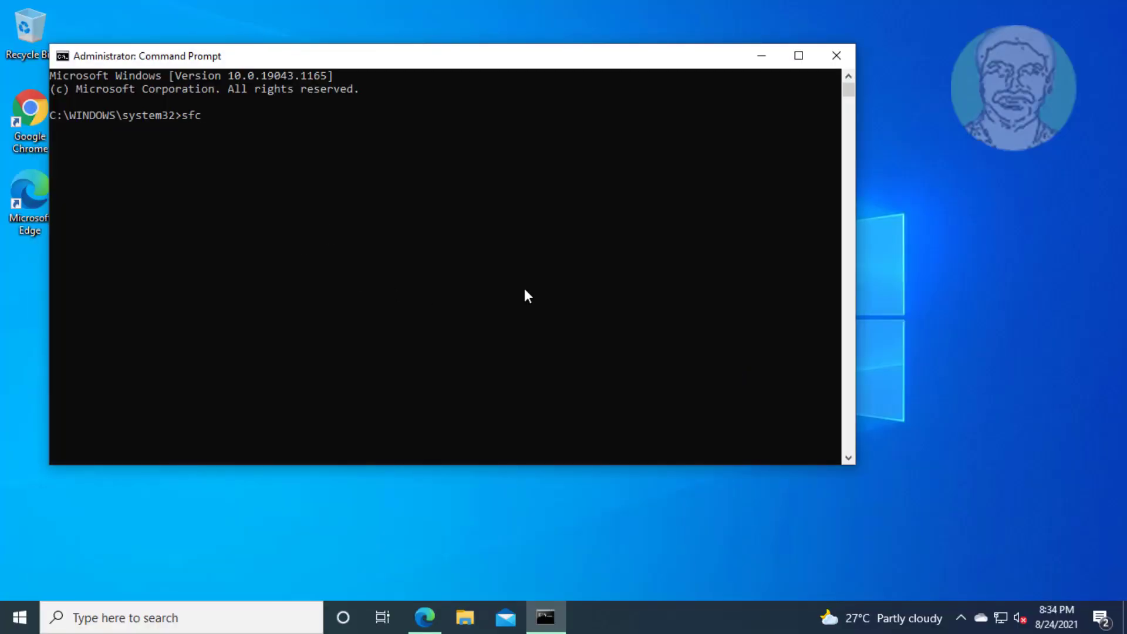
text( /scannow)
key(Return)
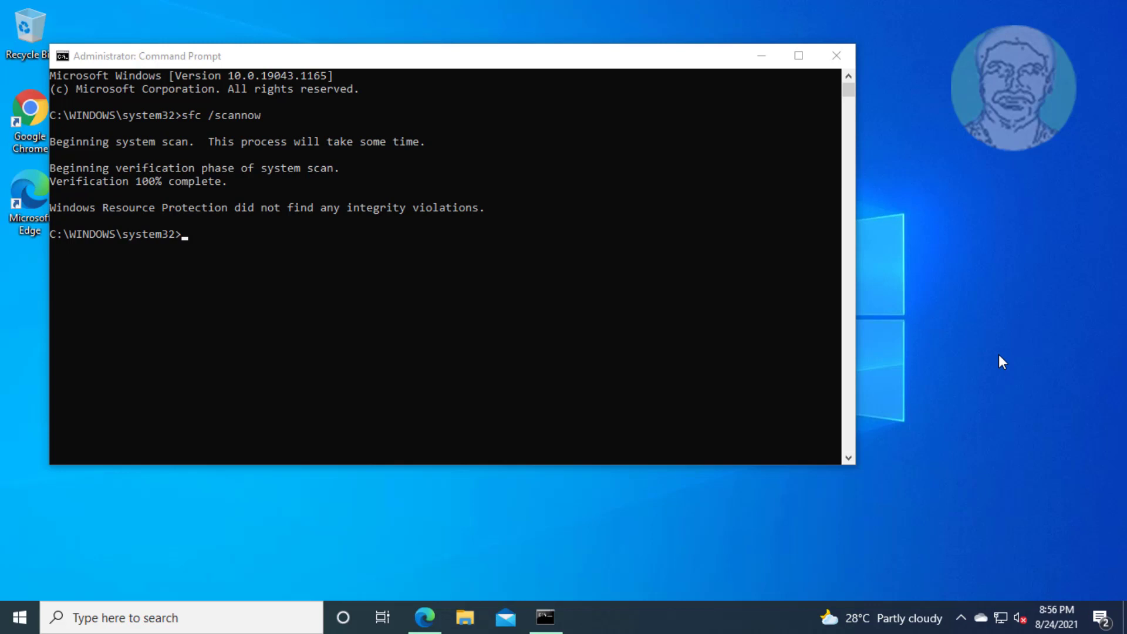
- Run dism /online /cleanup-image /checkhealth in the console
click(510, 253)
text(dism /online)
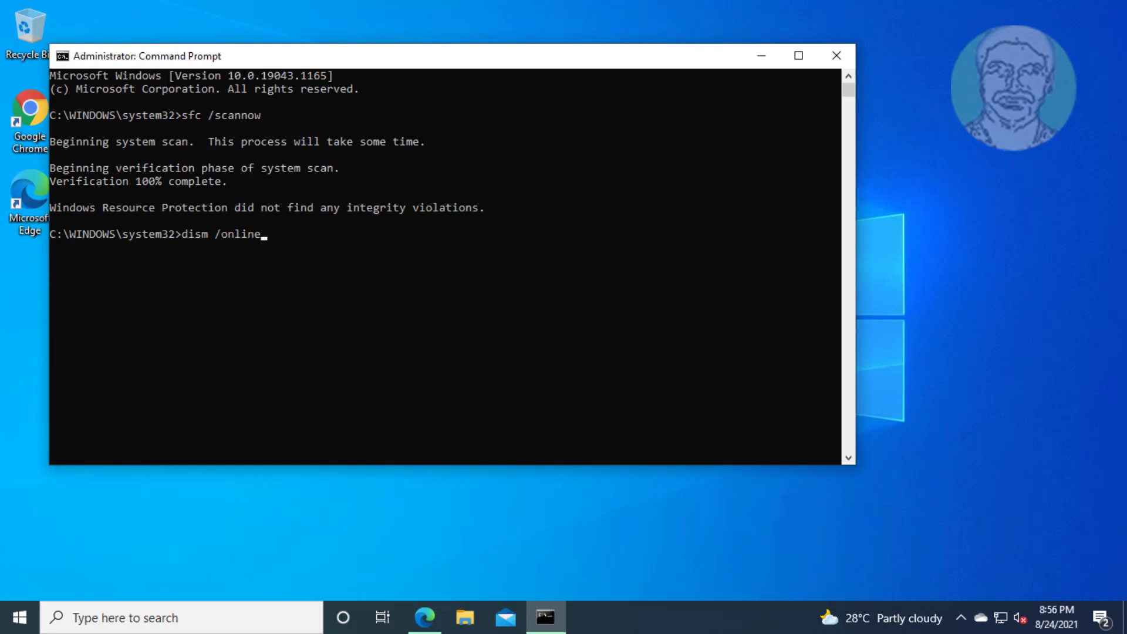
text( /)
text(cleanup-image /)
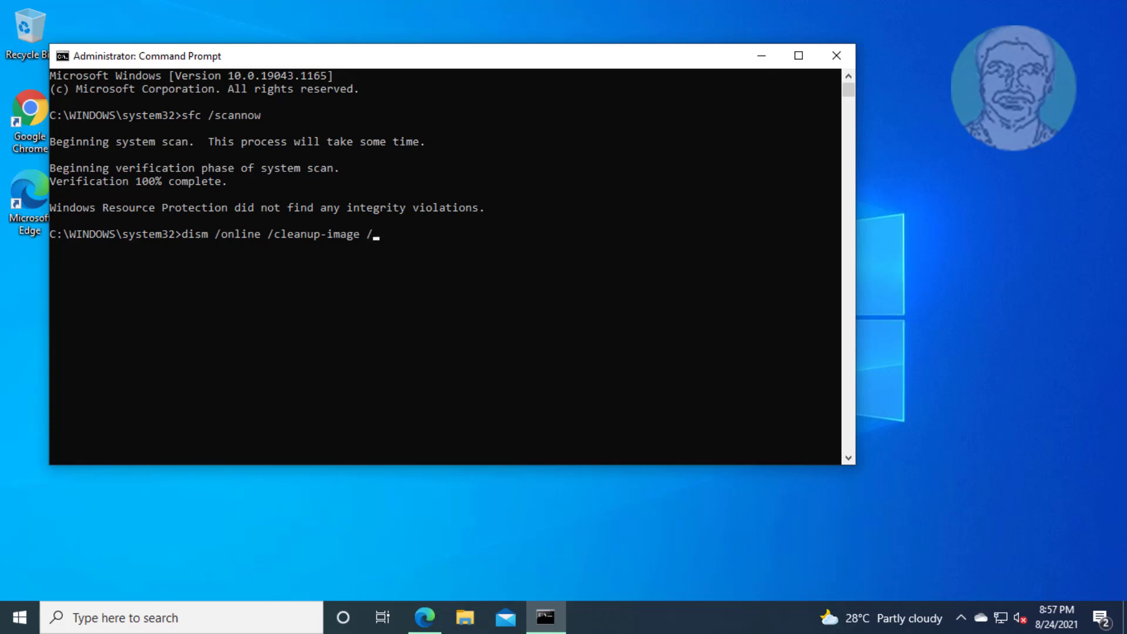
text(checkhealth)
key(Return)
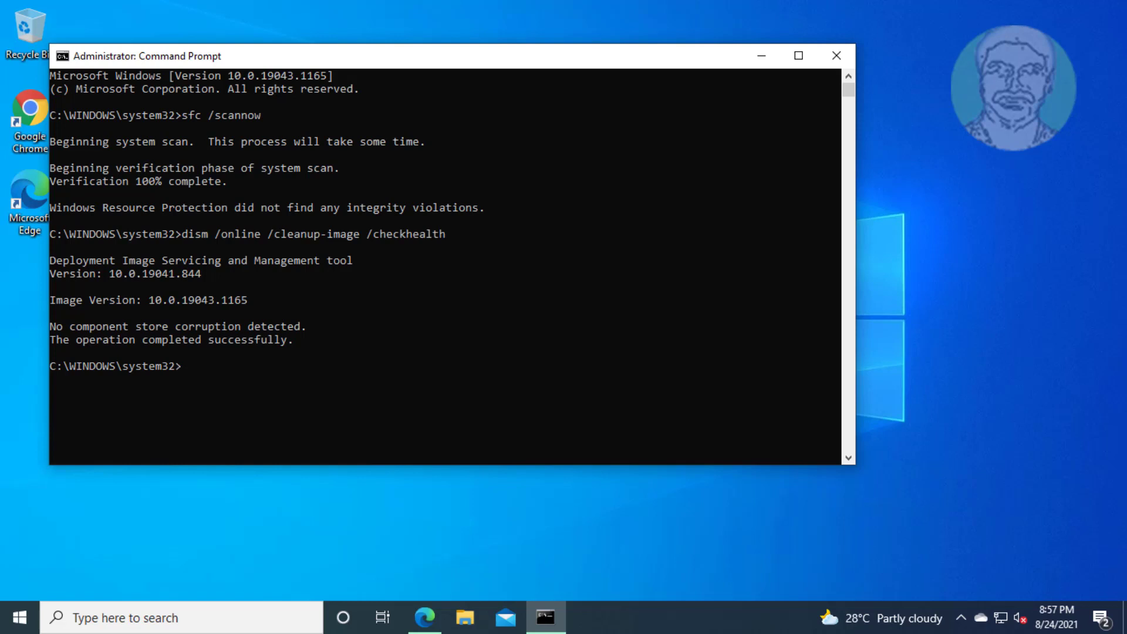
- Run dism /online /cleanup-image /scanhealth and let it reach 100%
text(dism /)
text(online /cleanup-image /scanhealth)
key(Return)
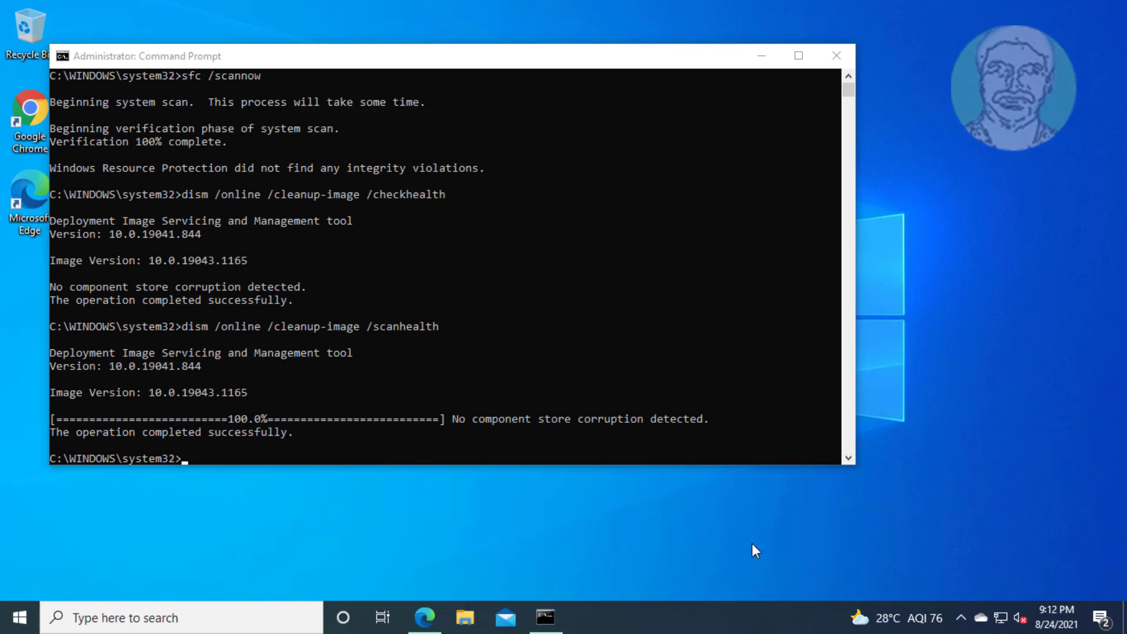
- Run dism /online /cleanup-image /restorehealth to repair the component store
click(694, 448)
text(d)
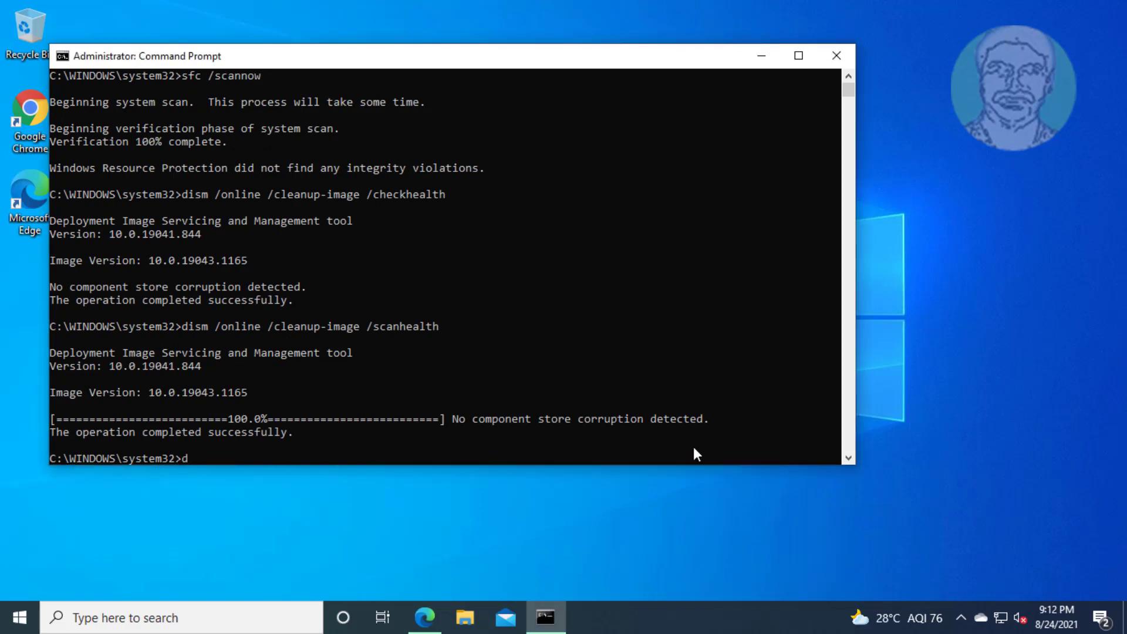
text(ism /)
text(online /cleanup-)
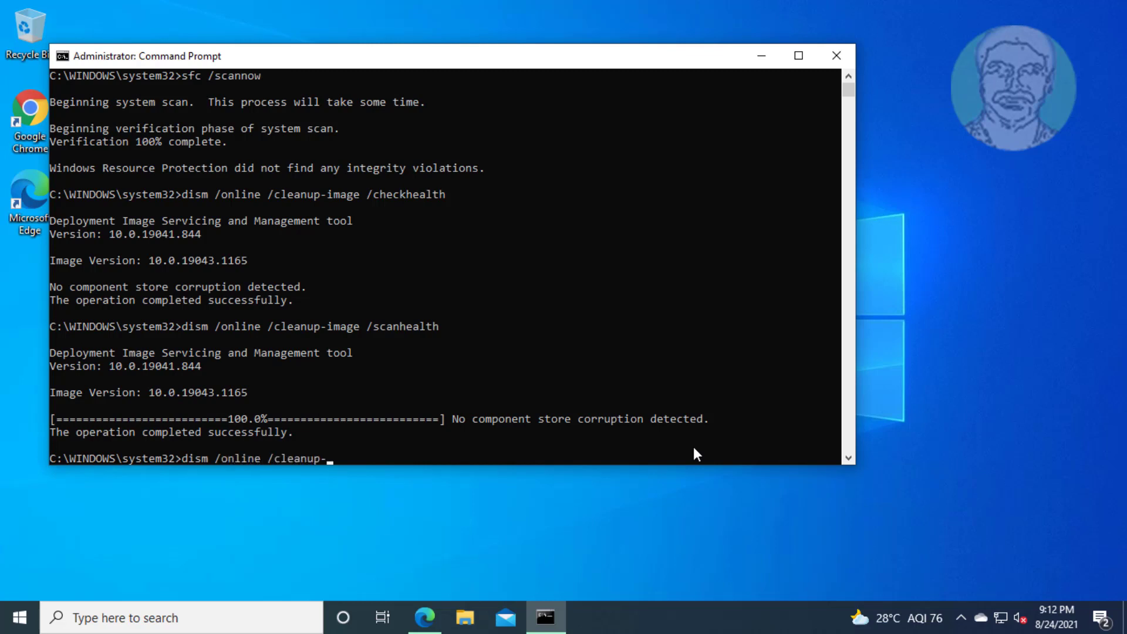
text(image /restorehealth)
key(Return)
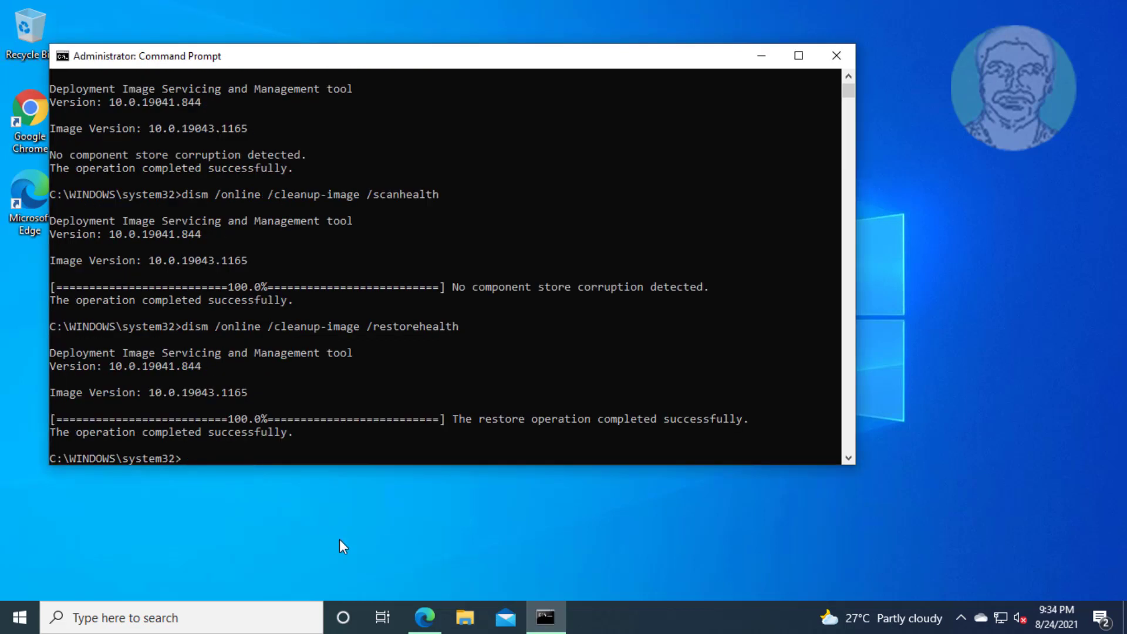
- Exit Command Prompt and restart the computer from the Start menu power options
text(exit)
key(Return)
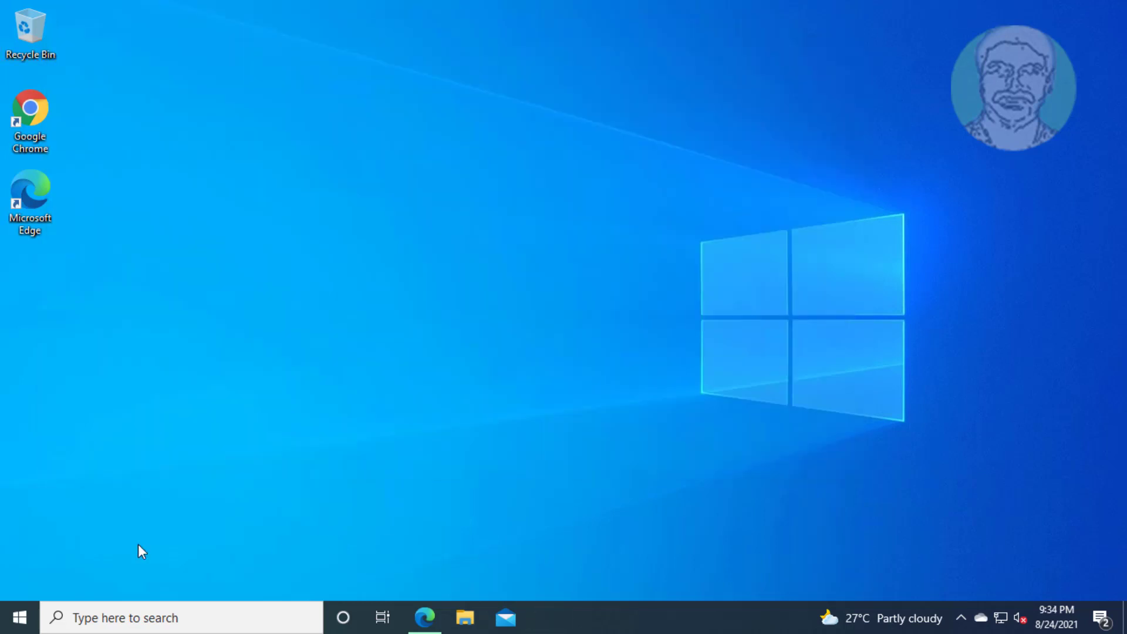
click(25, 625)
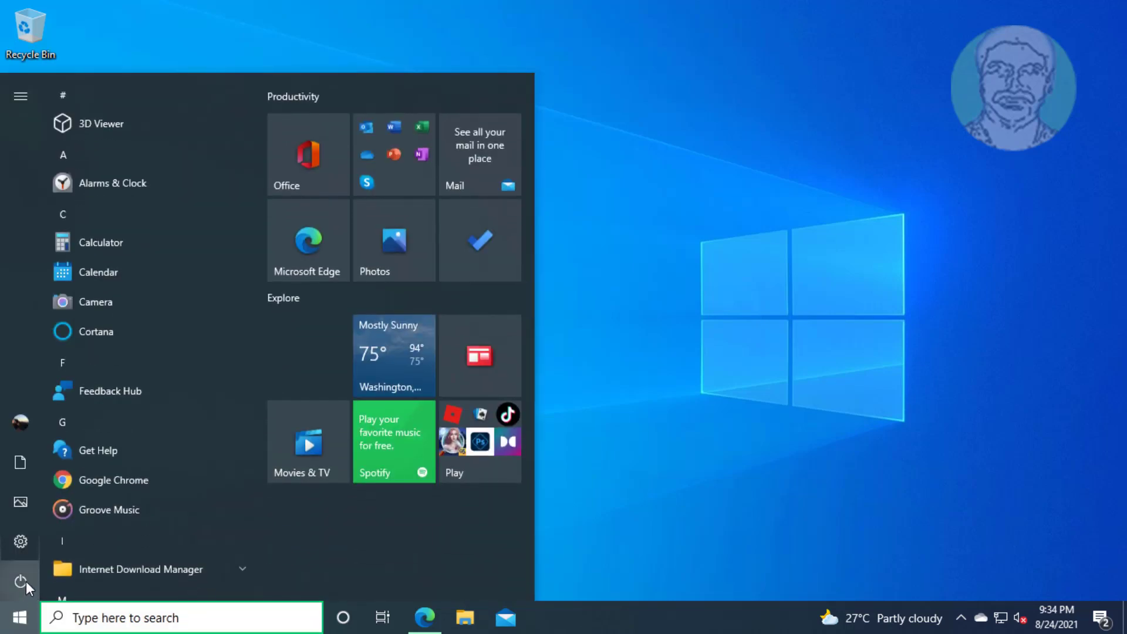
click(26, 581)
click(61, 546)
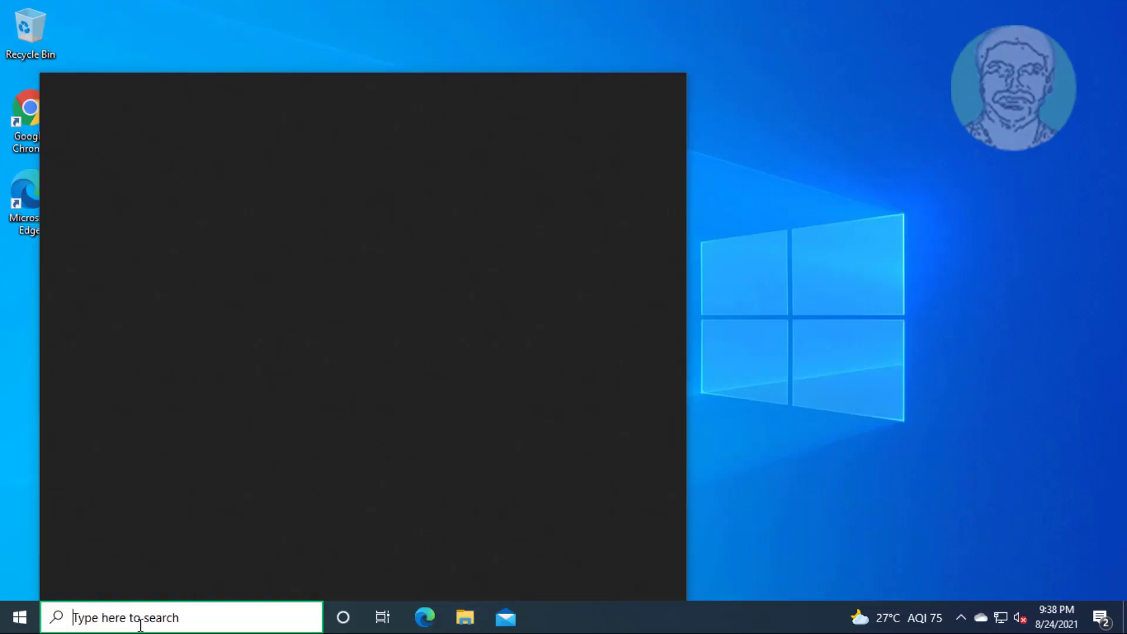
- Open a new administrator Command Prompt via search cmd, approving UAC, and focus it
text(cmd)
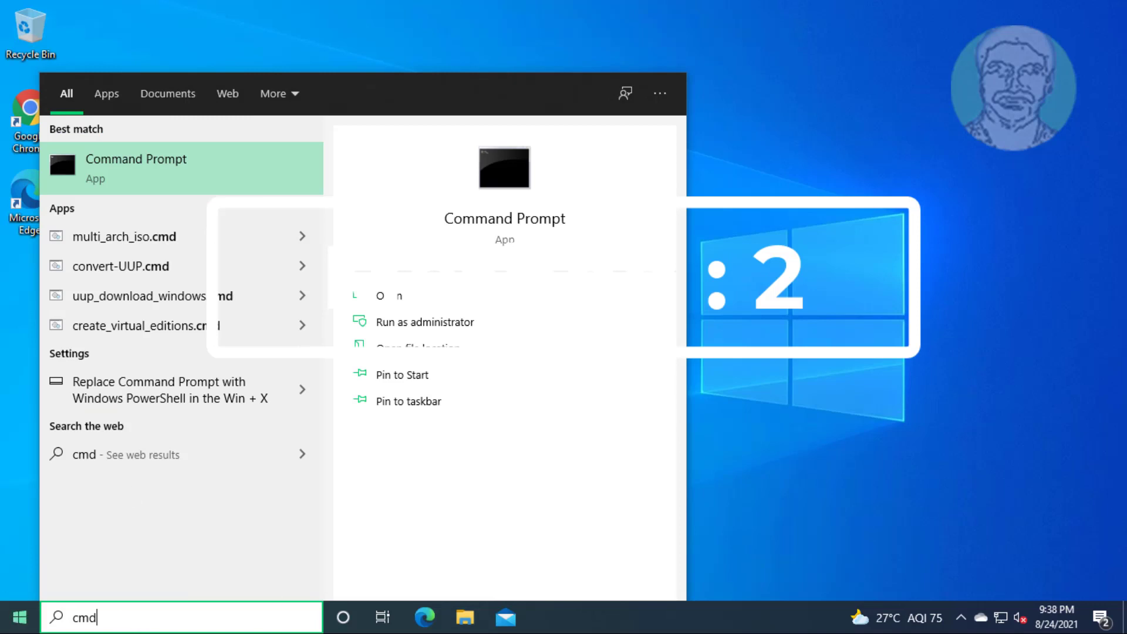
right_click(155, 164)
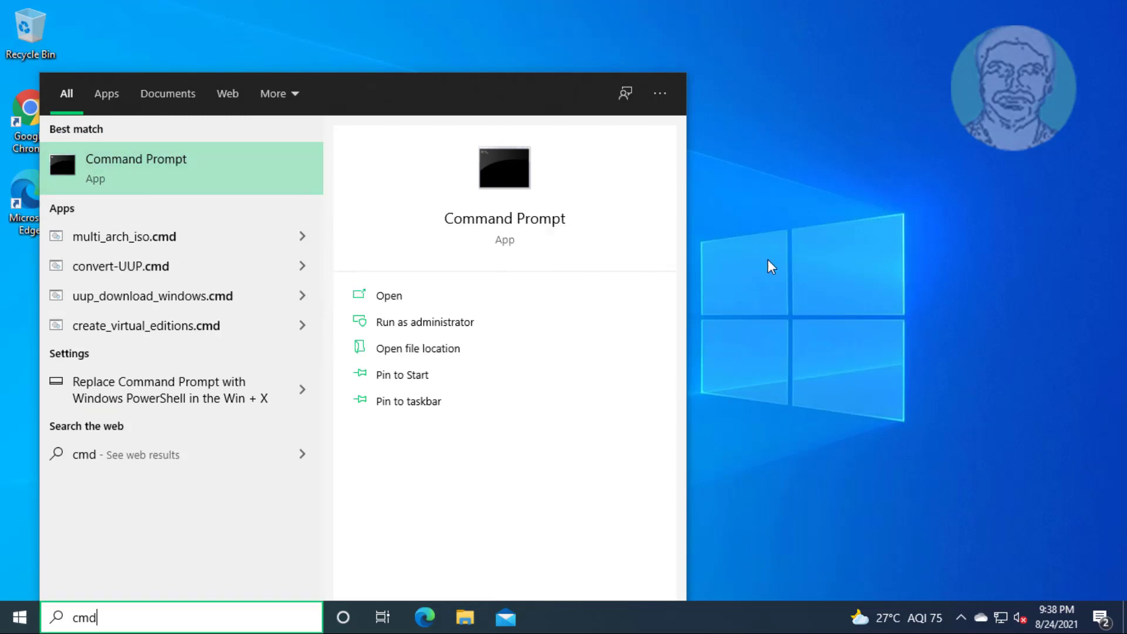
key(ctrl+shift+Return)
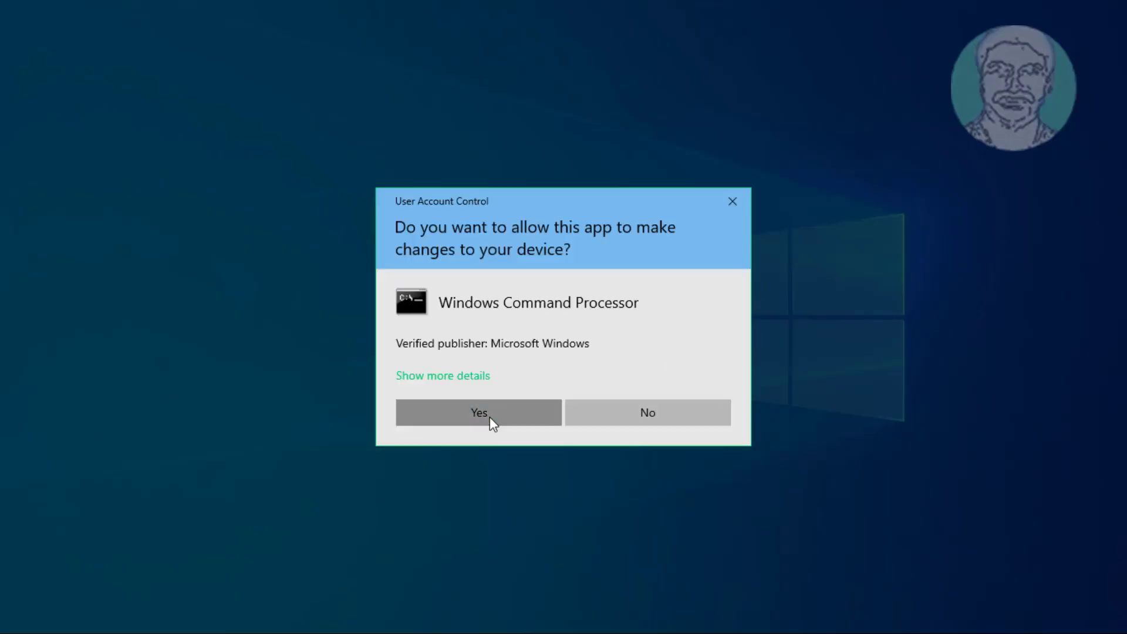
click(490, 418)
click(764, 211)
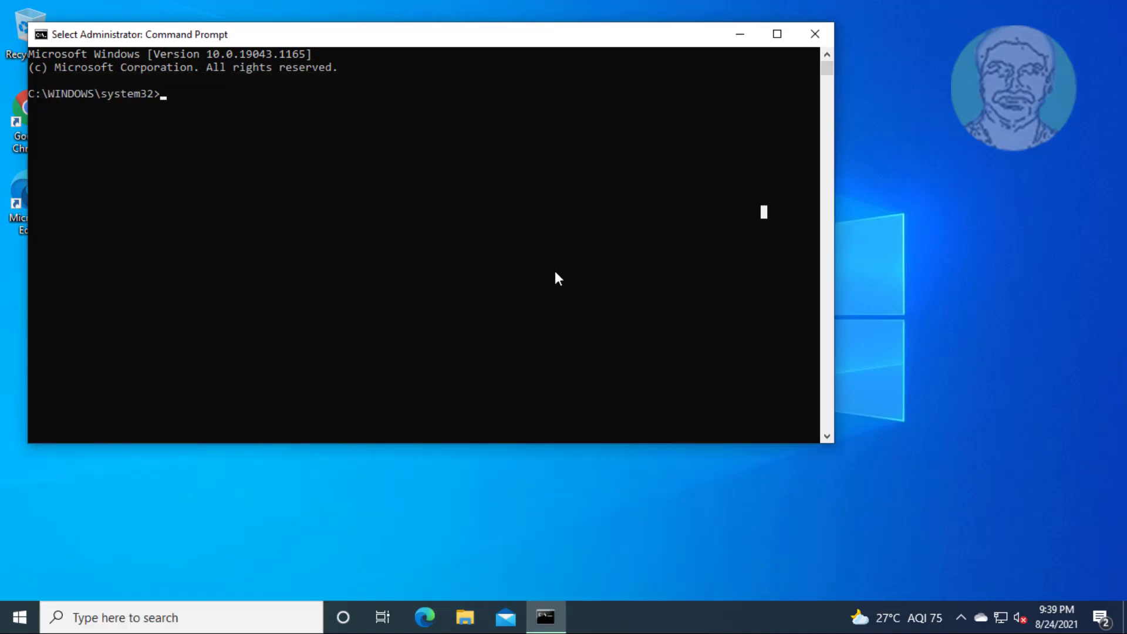
- Stop the wuauserv, bits and cryptsvc services with net stop
key(Escape)
text(net)
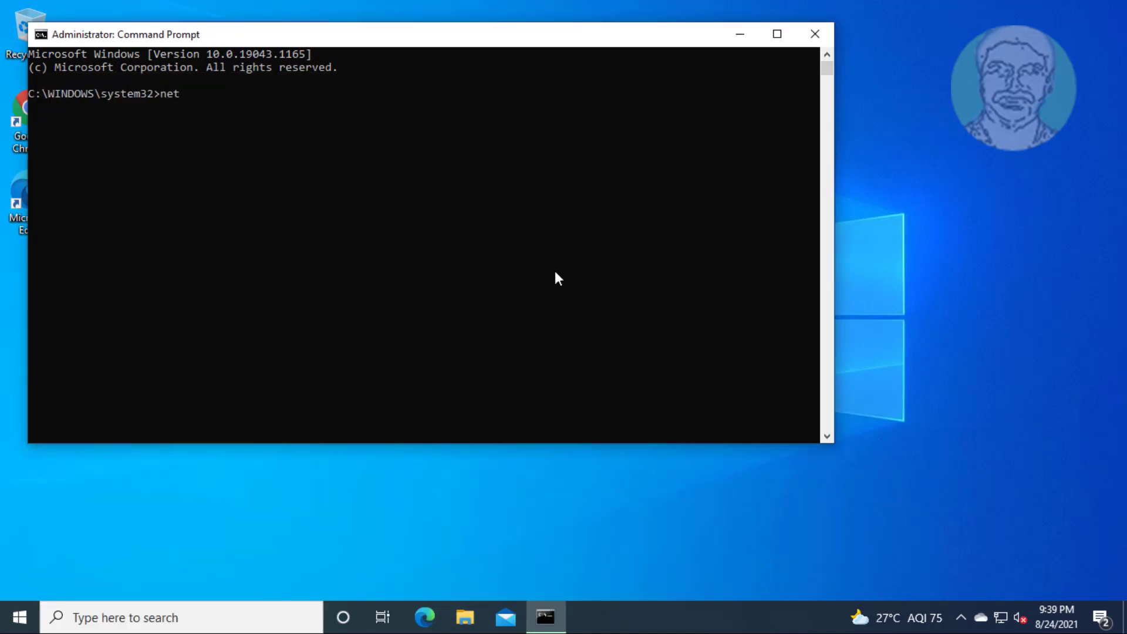
text( stop)
text( wuauserv)
key(Return)
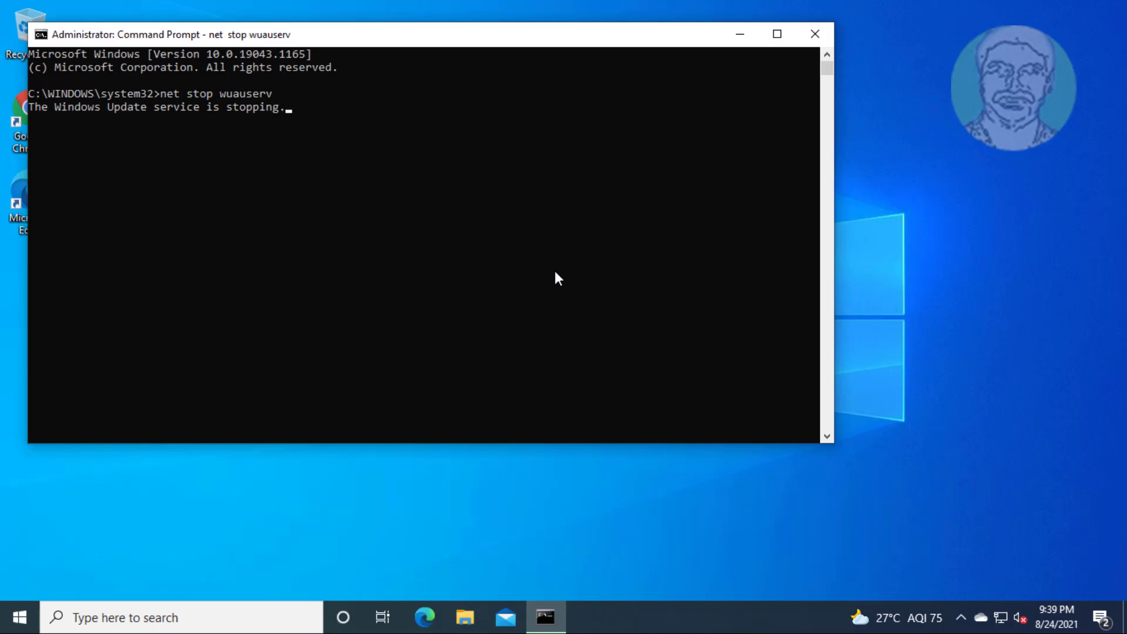
text(net stop )
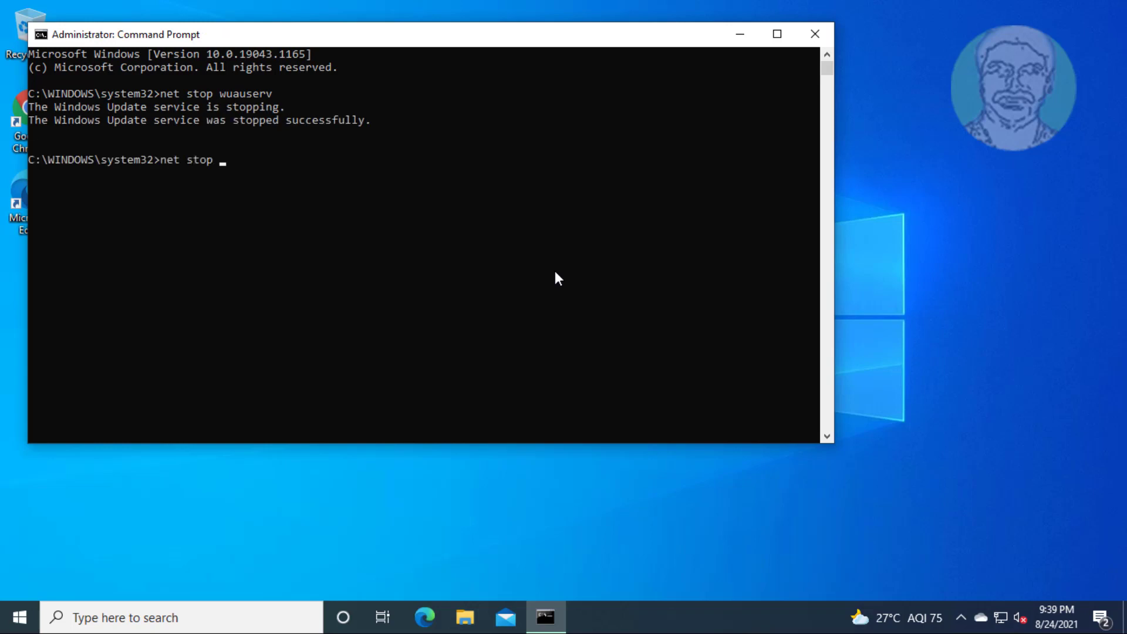
text(bits)
key(Return)
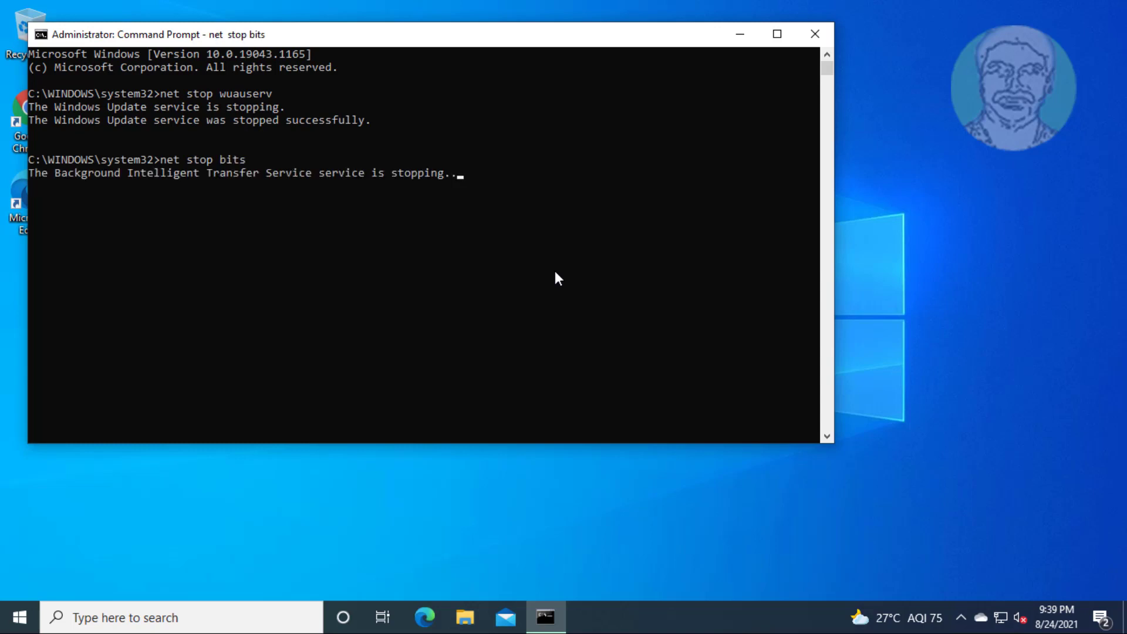
text(net stop cr)
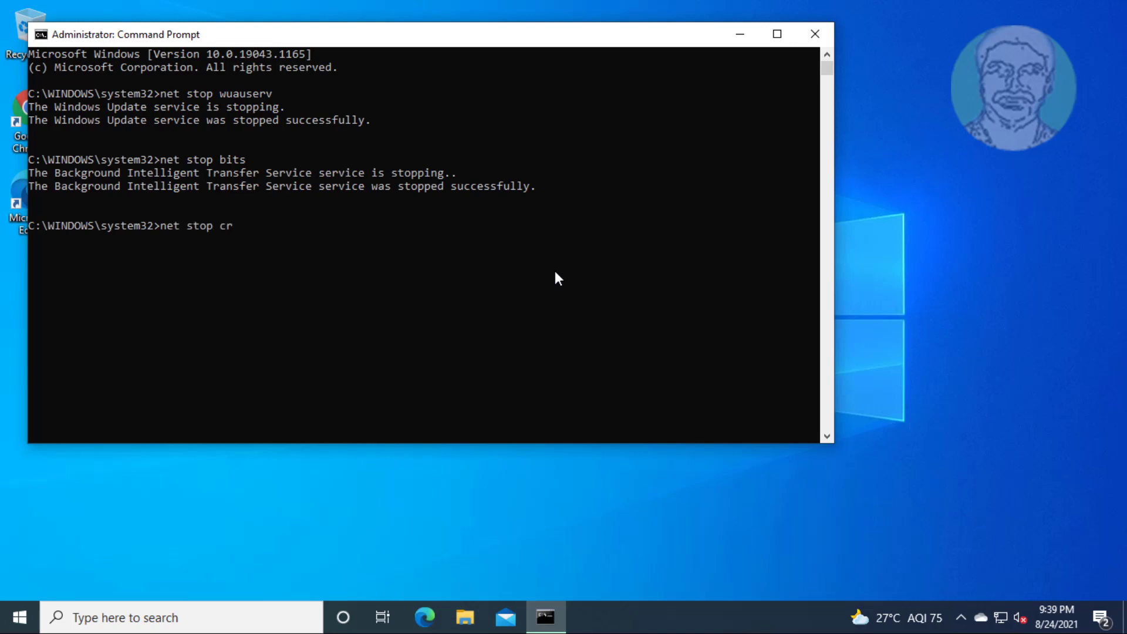
text(yptsvc)
key(Return)
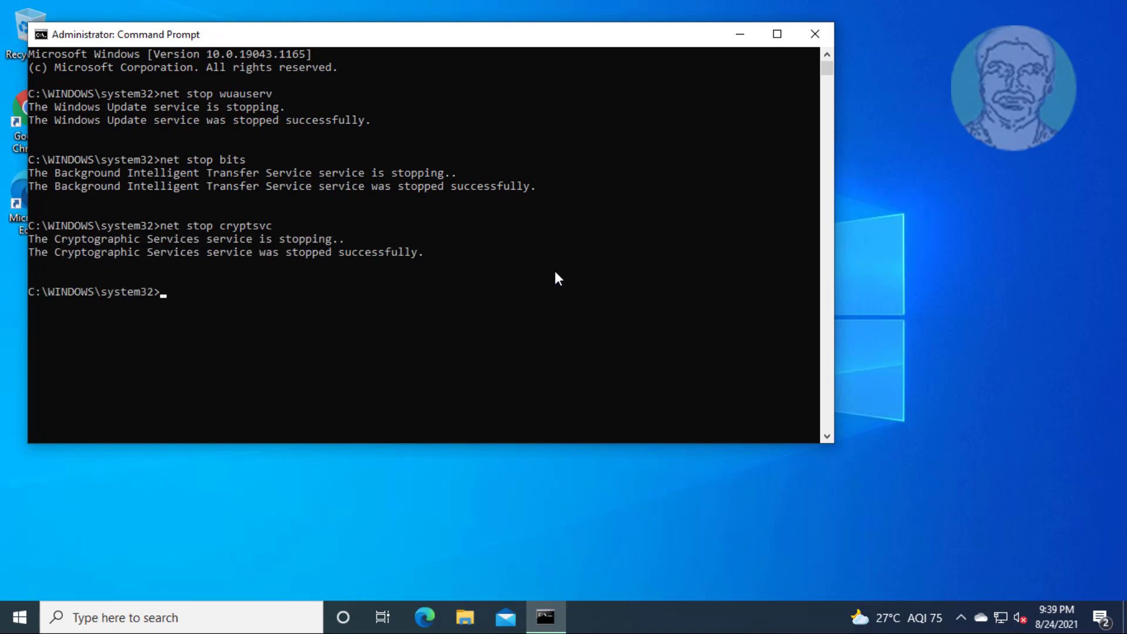
- Rename SoftwareDistribution to softwaredistribution.old and catroot2 to catroot2.old
text(ren )
text(c:\windows\softwaredistribution softwaredistribution.o)
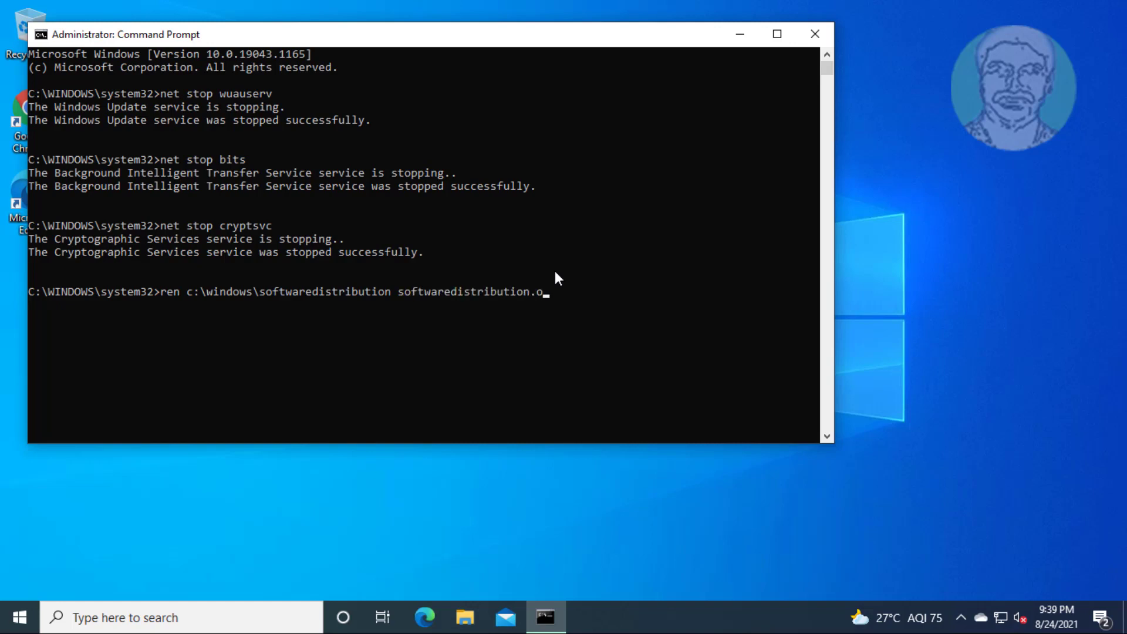
text(ld)
key(Return)
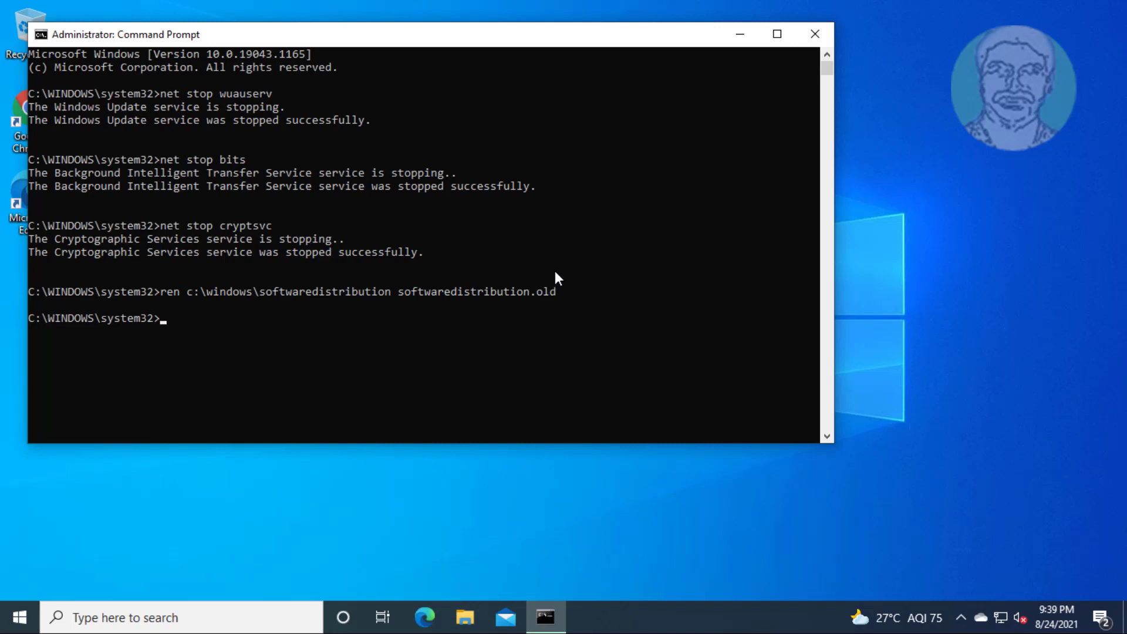
text(ren)
text( c:\windows)
text(\)
text(system32)
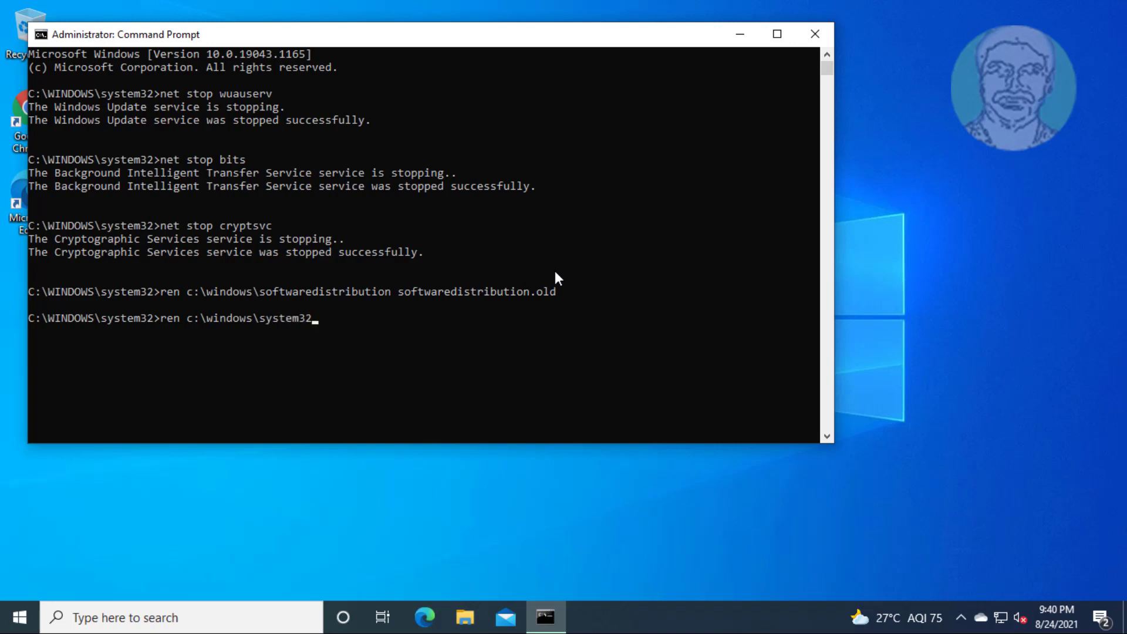
text(\catroot2 catroot2.old)
key(Return)
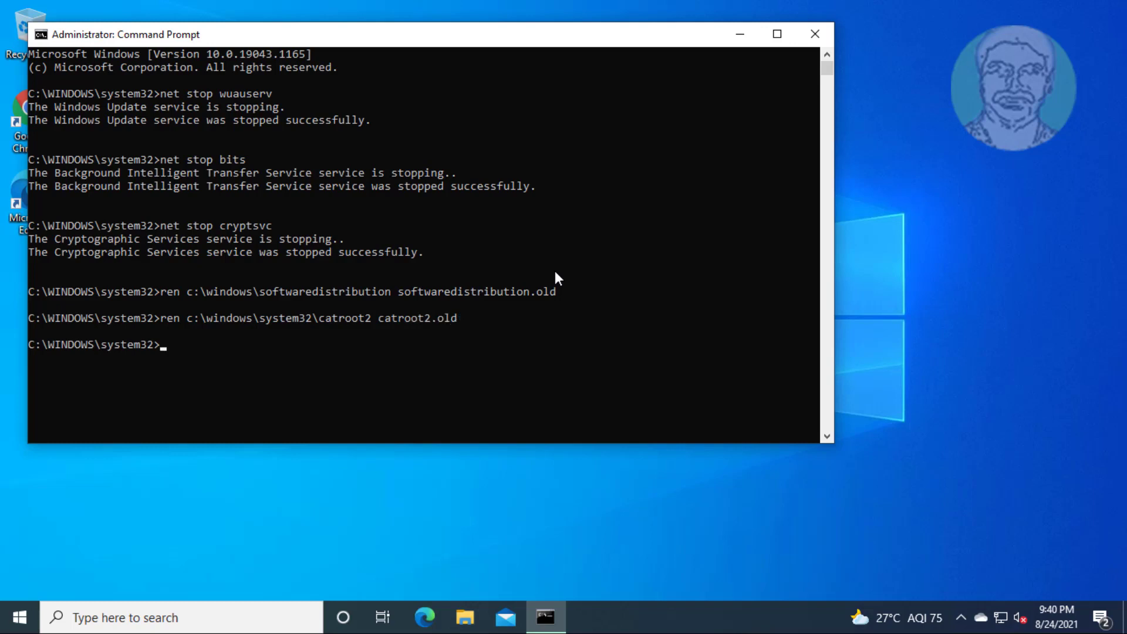
- Start wuauserv, bits and cryptsvc with net start, then exit Command Prompt
text(net start)
text( wuauserv)
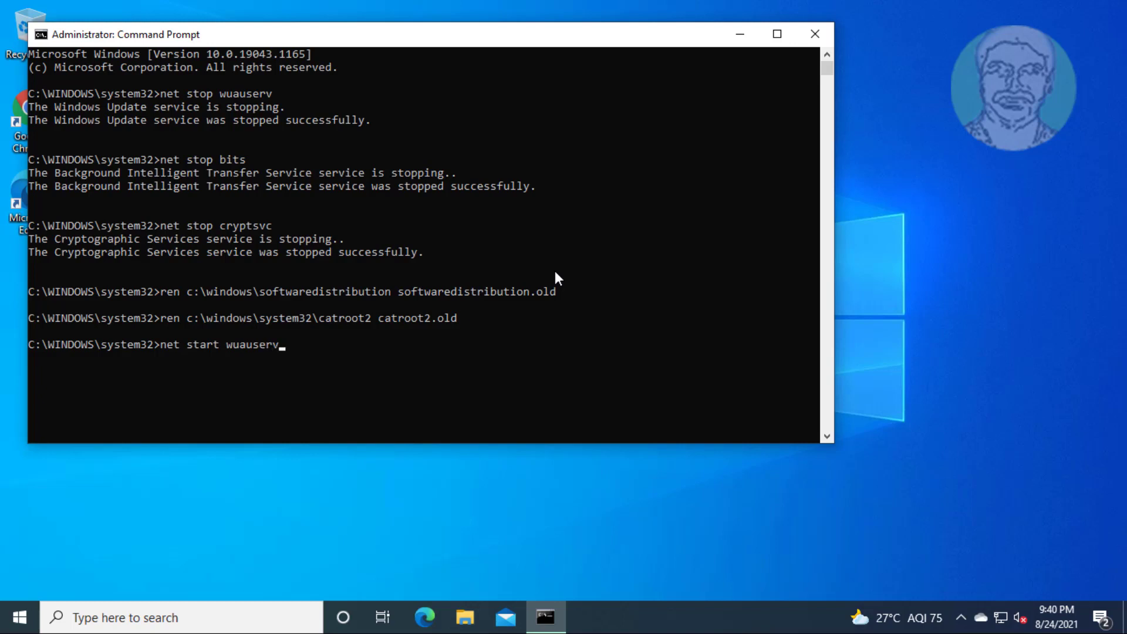
key(Return)
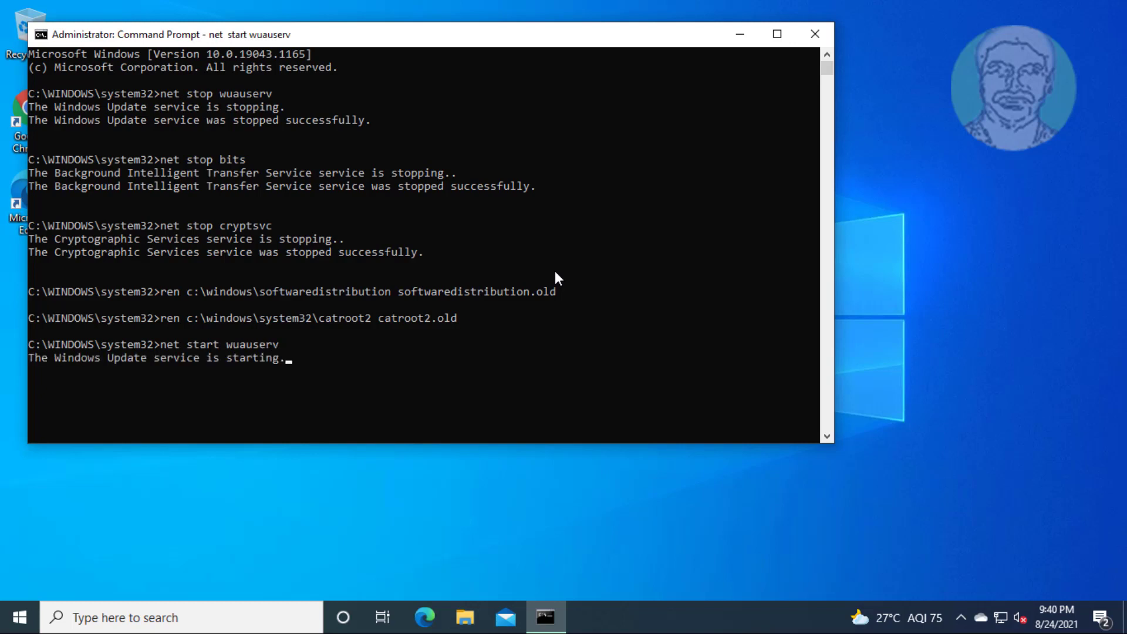
text(net )
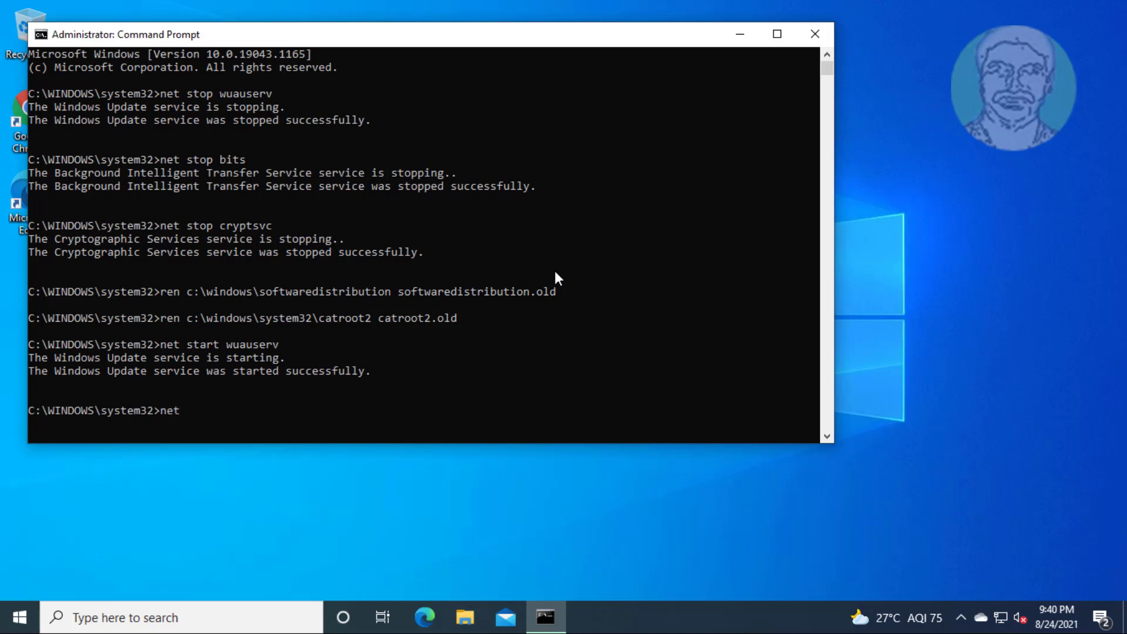
text(start )
text(bits)
key(Return)
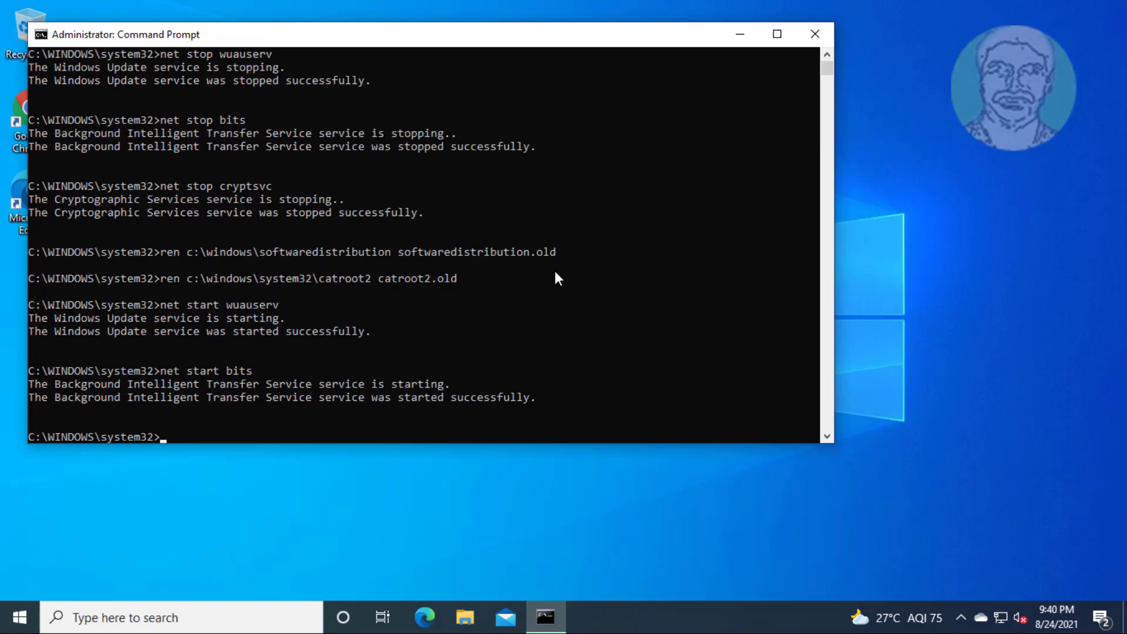
text(net)
text( start cryptsvc)
key(Return)
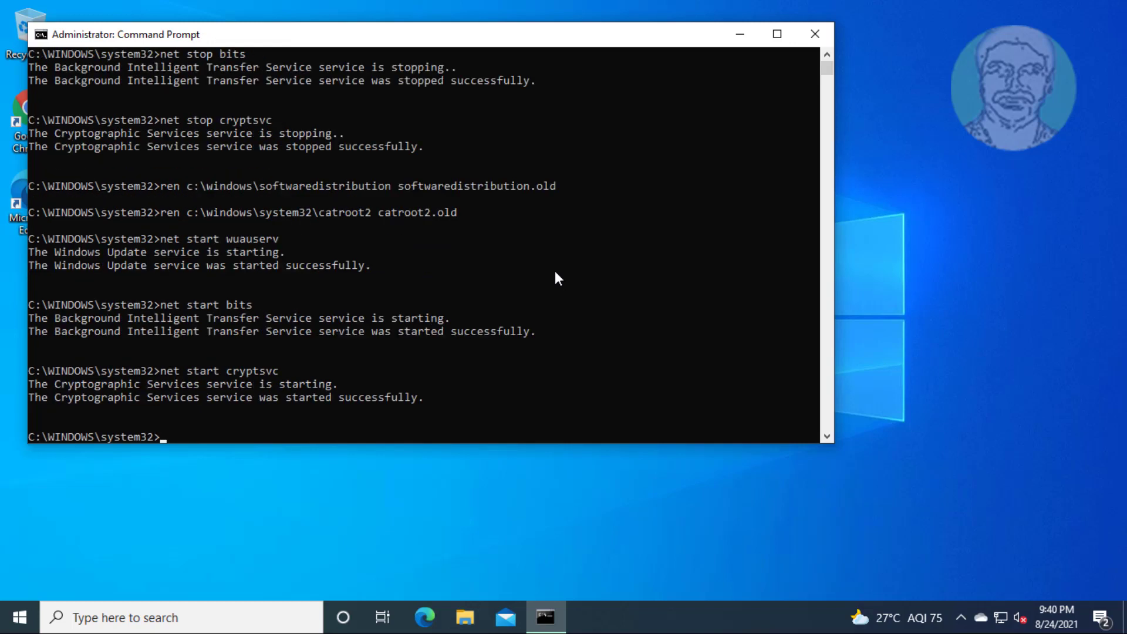
text(exit)
key(Return)
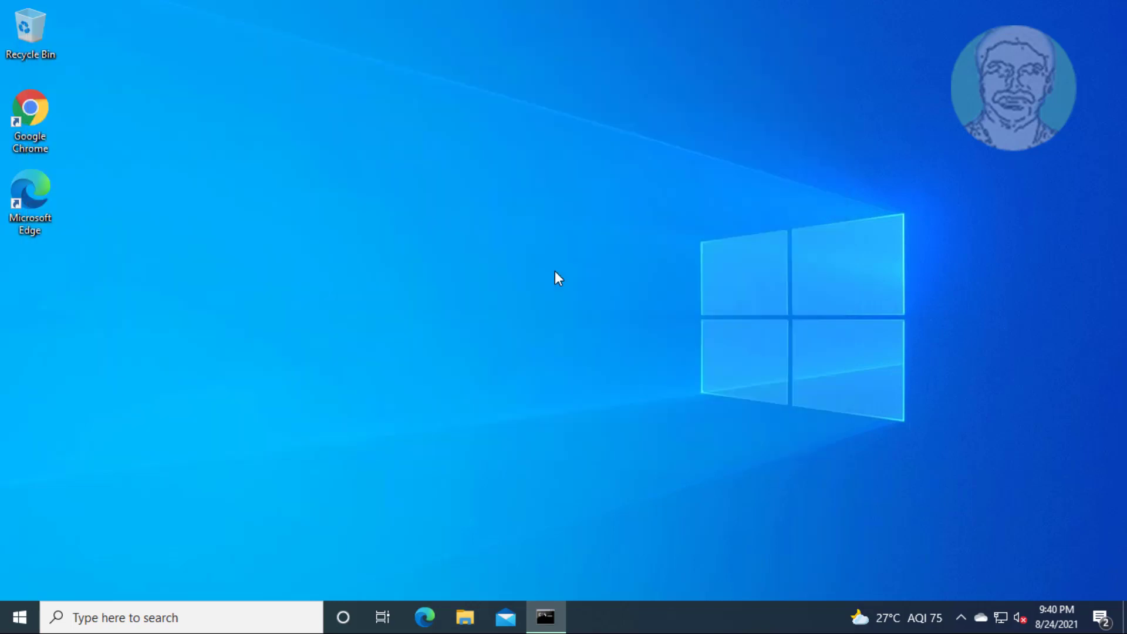
- Restart the computer from the Start menu's power options
click(20, 617)
click(21, 584)
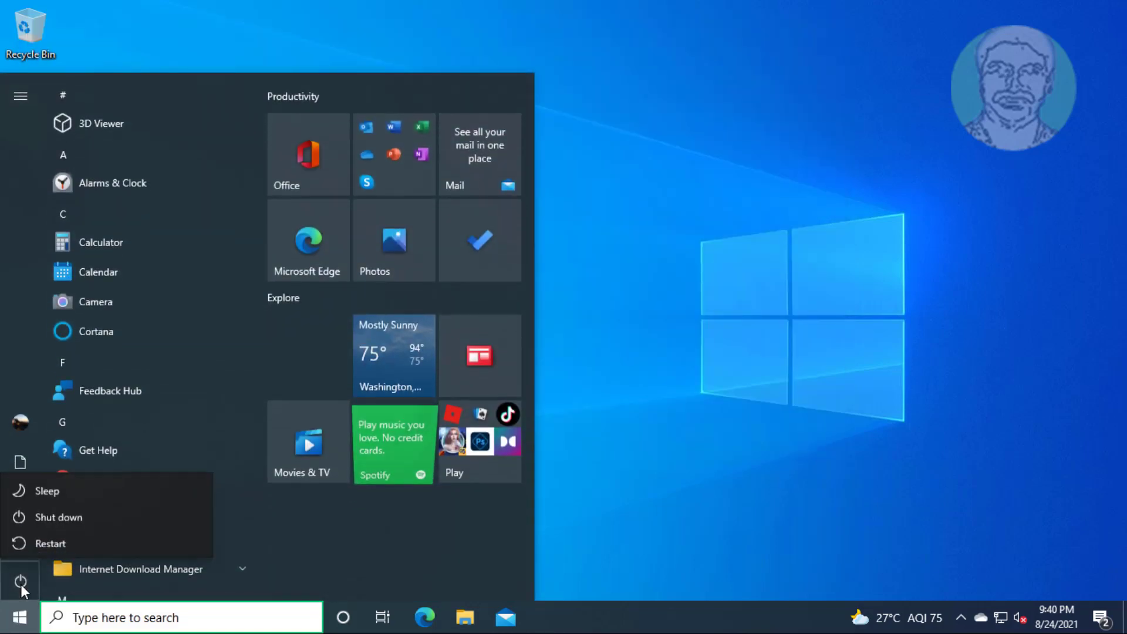
click(56, 541)
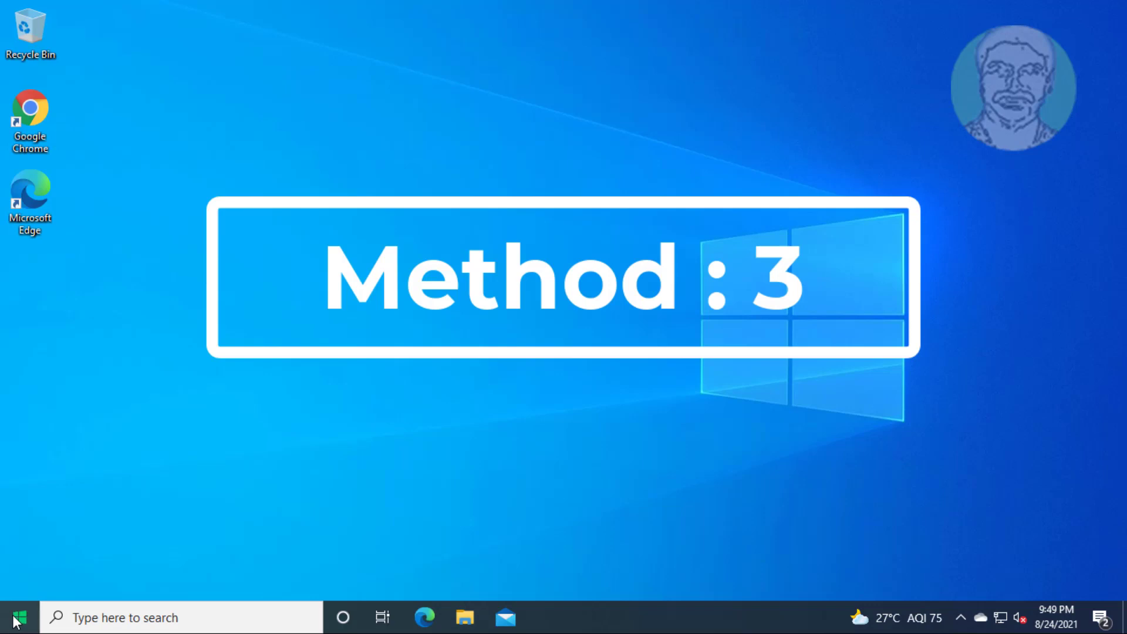
- Begin Reset this PC from Settings > Update & Security > Recovery
click(19, 617)
click(22, 545)
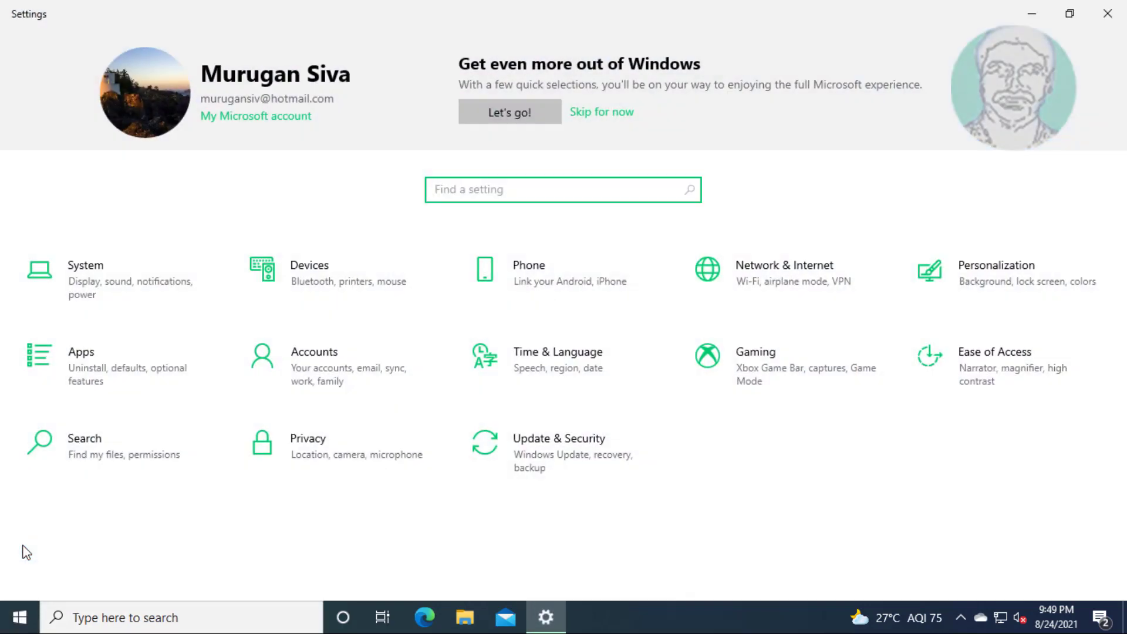
click(605, 455)
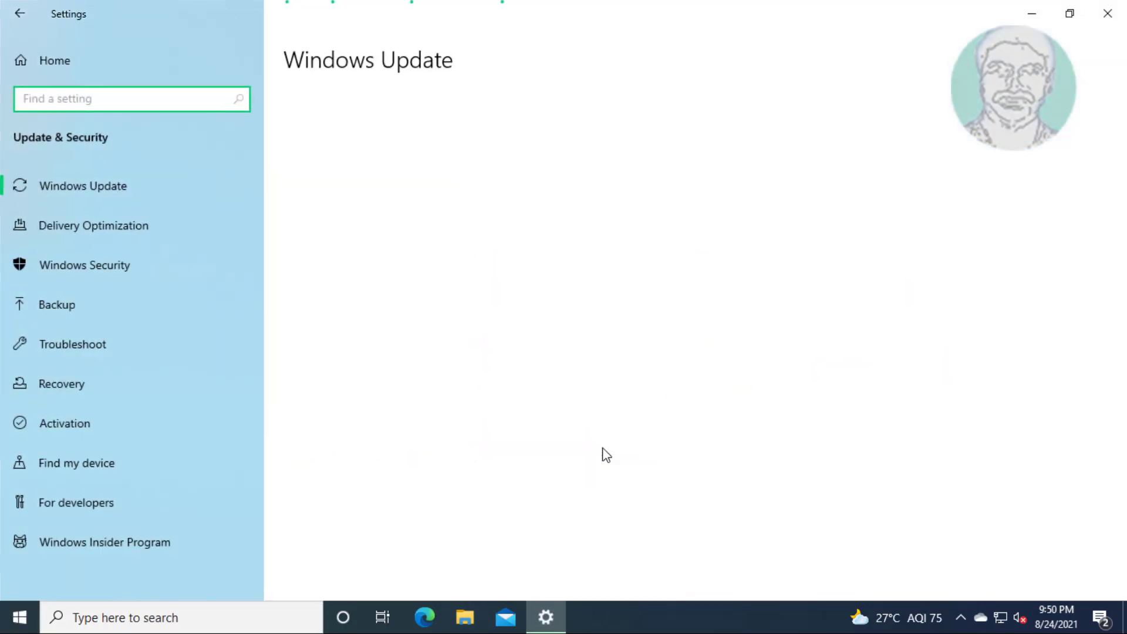
click(68, 379)
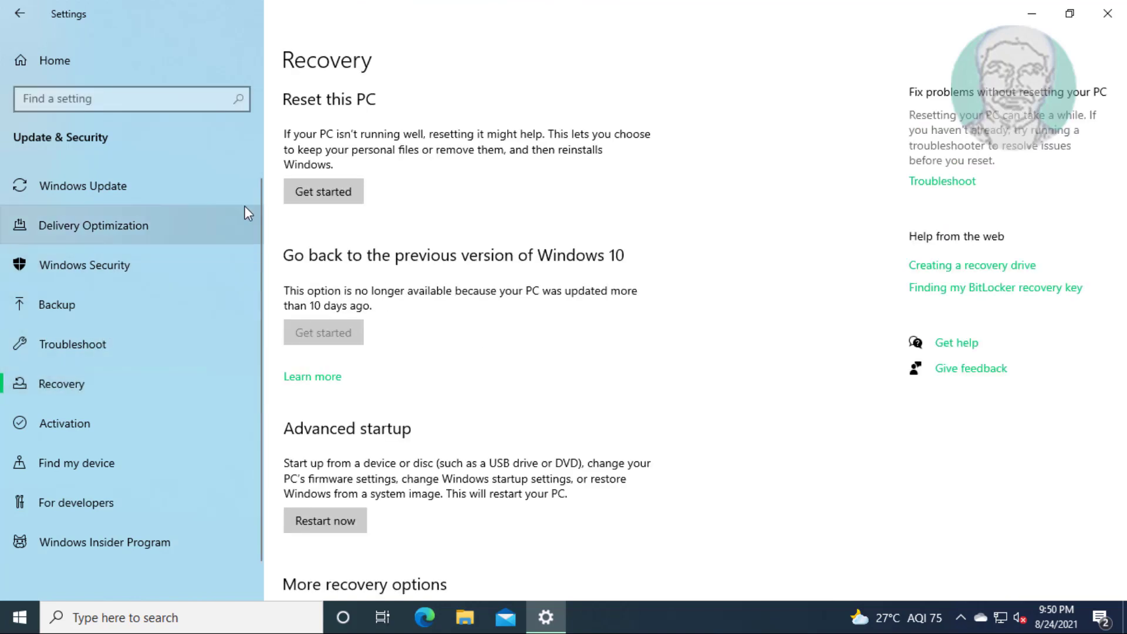
click(324, 197)
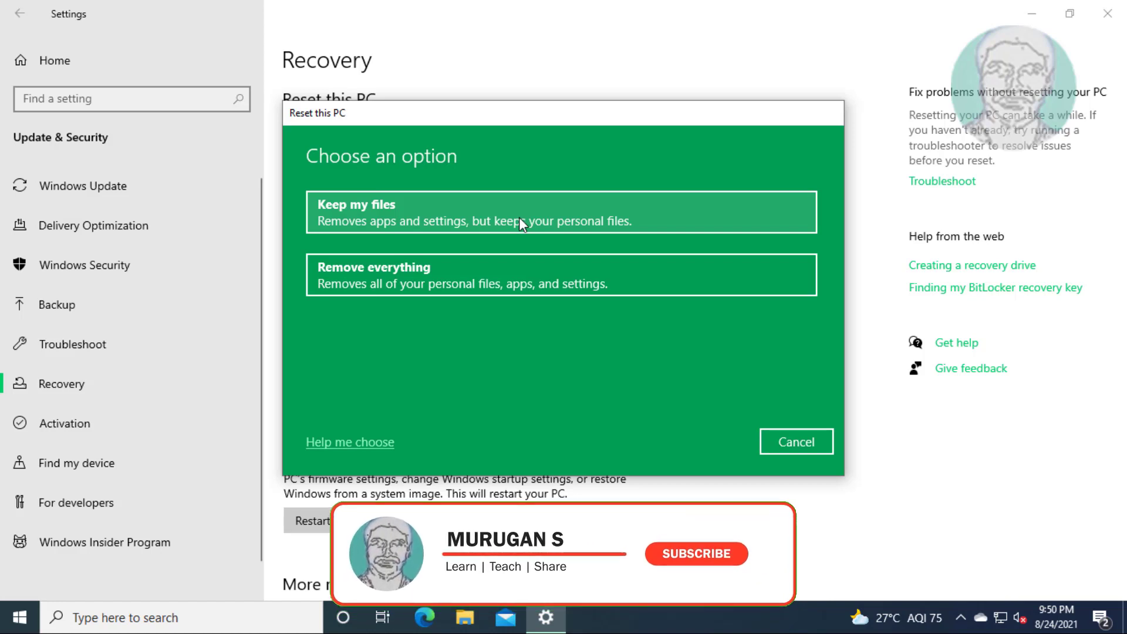
- Reset the PC with Keep my files and Cloud download, accepting the additional settings
click(481, 219)
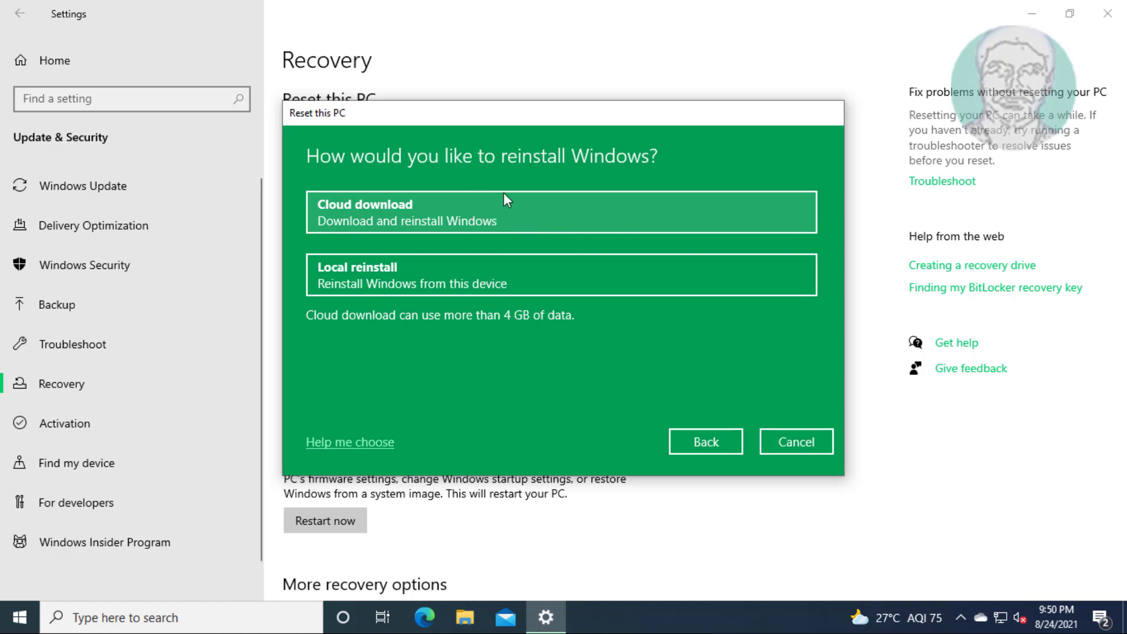
click(461, 223)
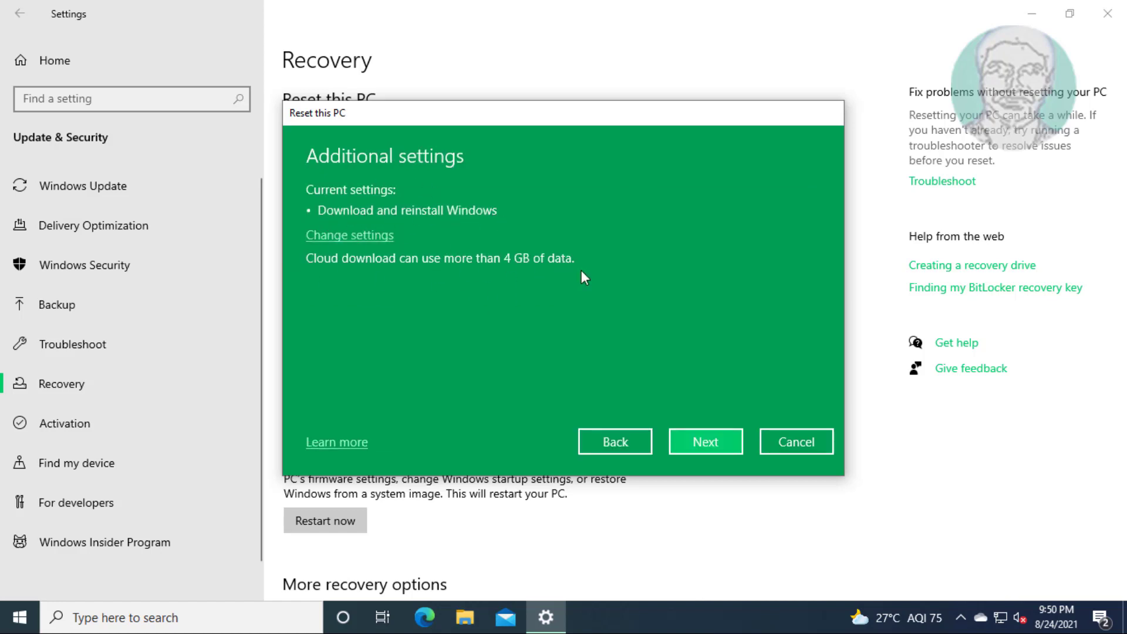
click(705, 444)
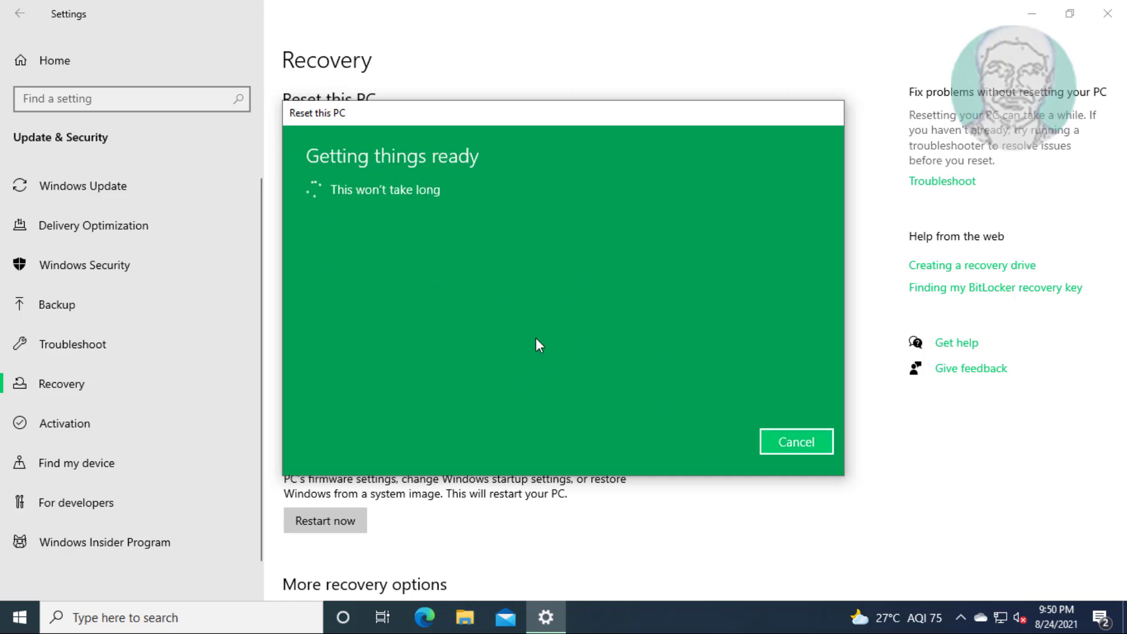